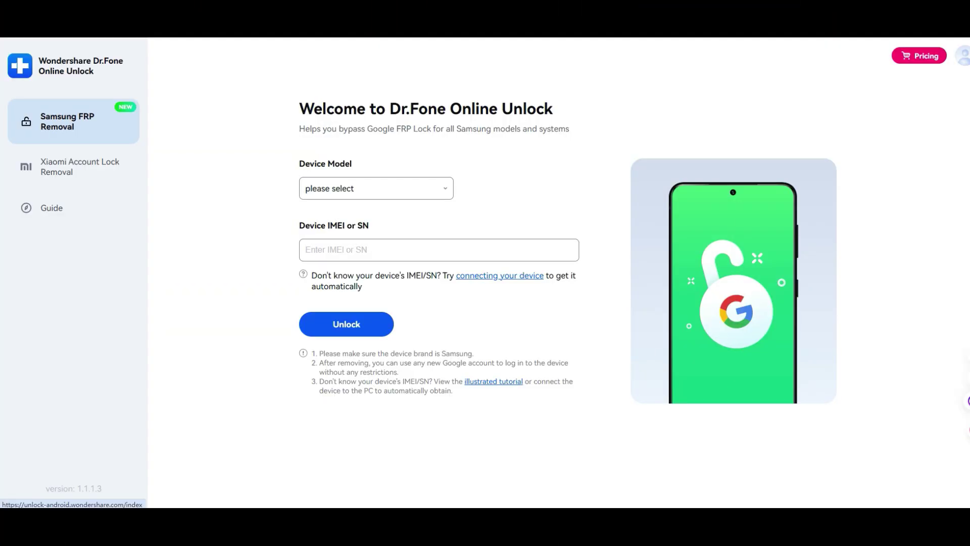
Pick Samsung S24 and below series as the Device Model and enter the phone's IMEI.
{"action": "left_click", "coordinate": [376, 188]}
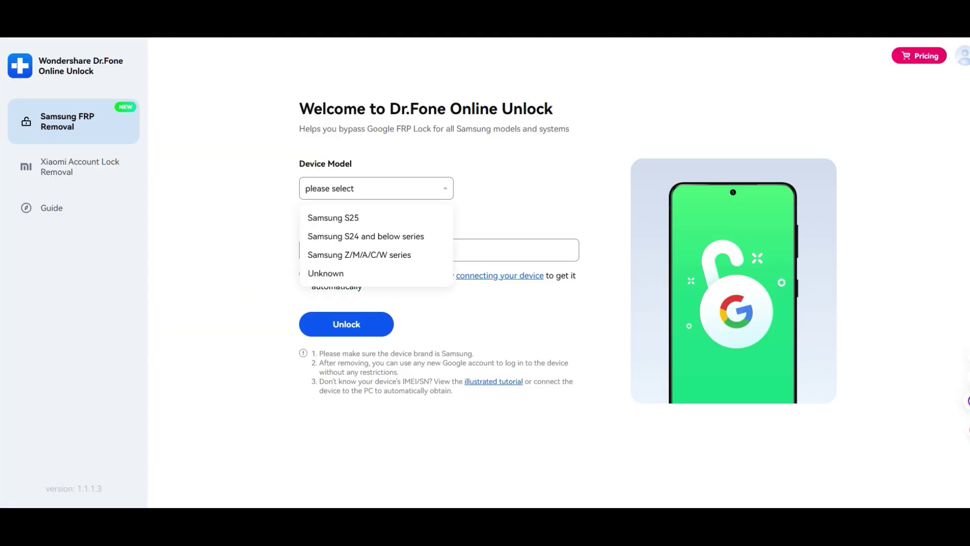
{"action": "left_click", "coordinate": [333, 218]}
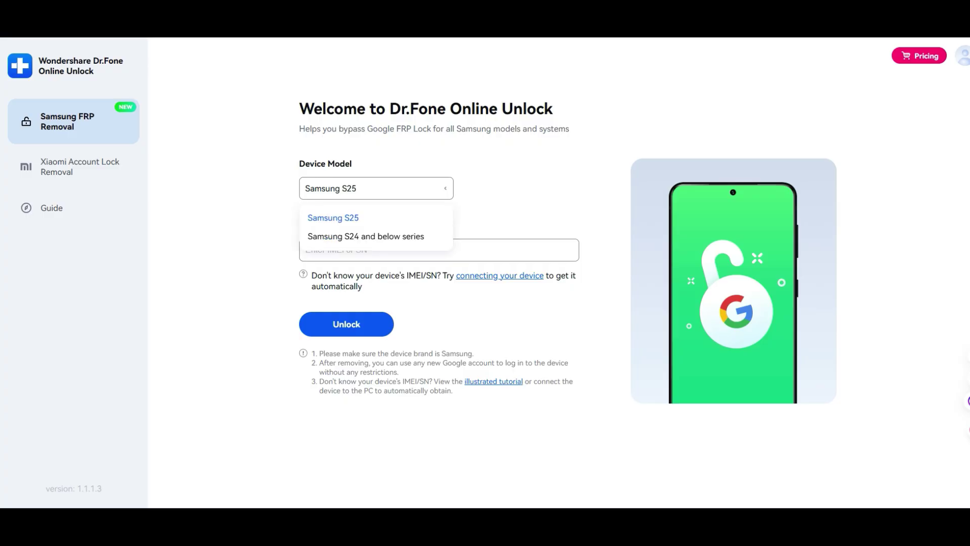
{"action": "left_click", "coordinate": [366, 236]}
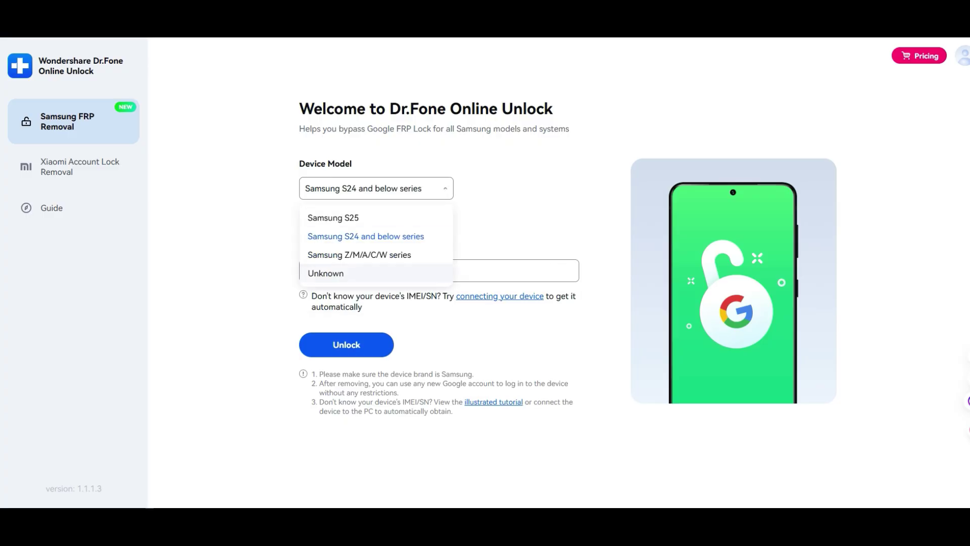
{"action": "left_click", "coordinate": [326, 273]}
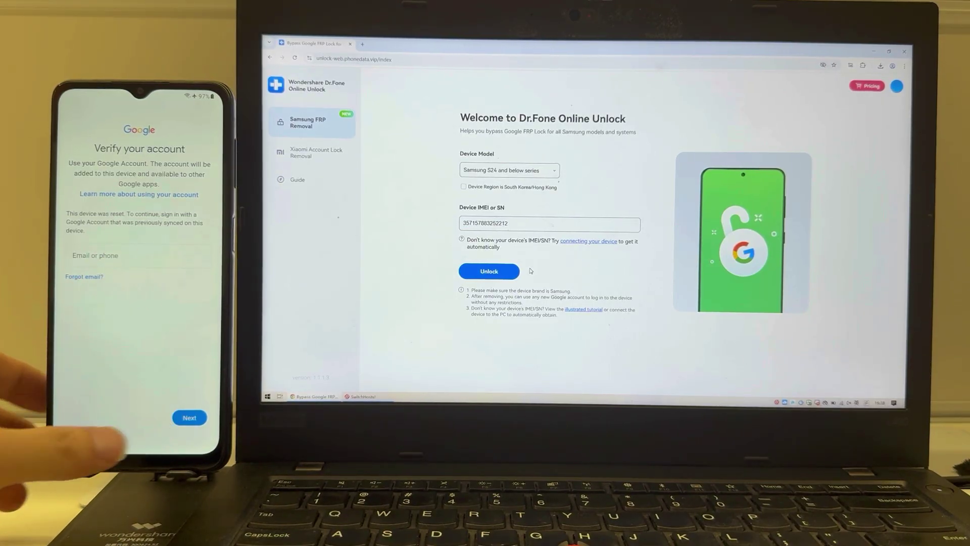
Submit the Samsung S24 model and IMEI to start the FRP unlock.
{"action": "left_click", "coordinate": [502, 273]}
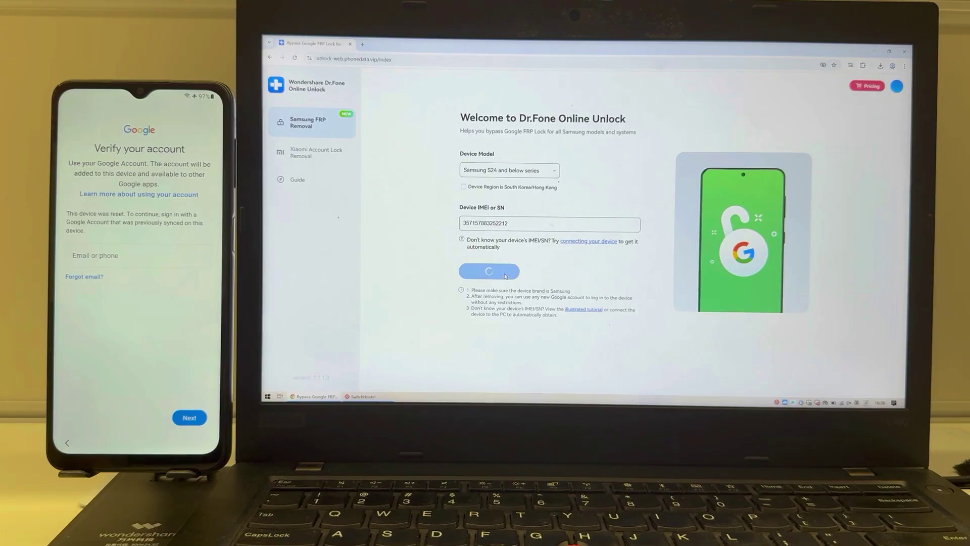